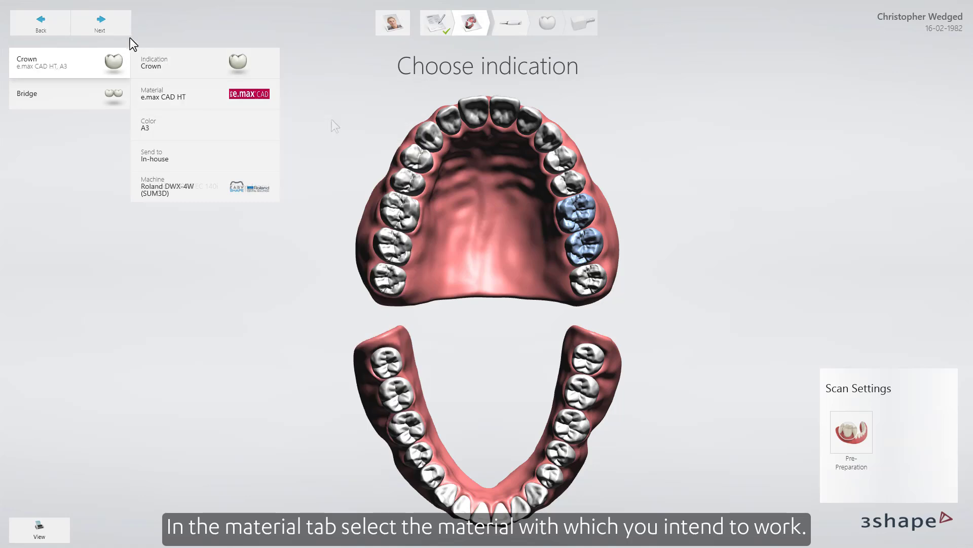
Step: Accept the crown indication settings and make tooth 15 the active tooth for its margin line
left_click(120, 29)
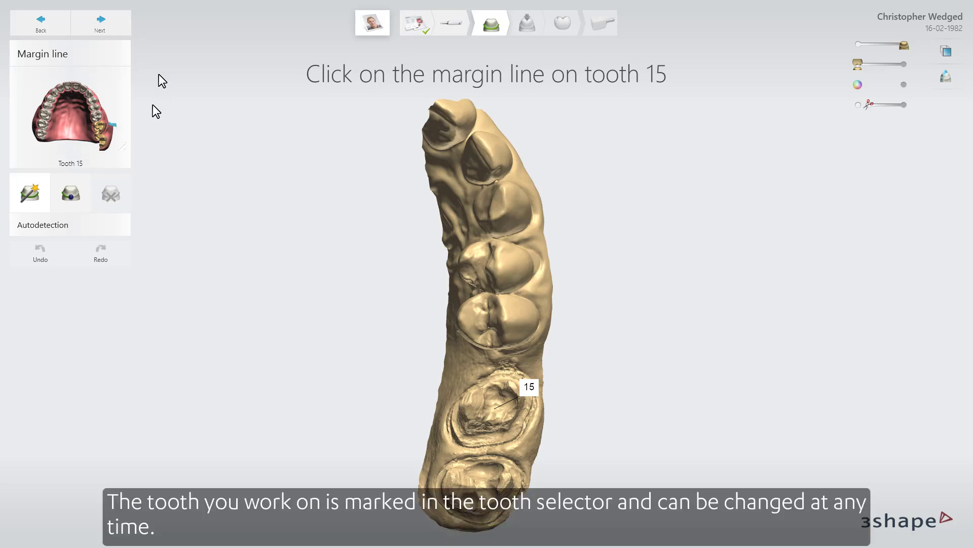
mouse_move(106, 126)
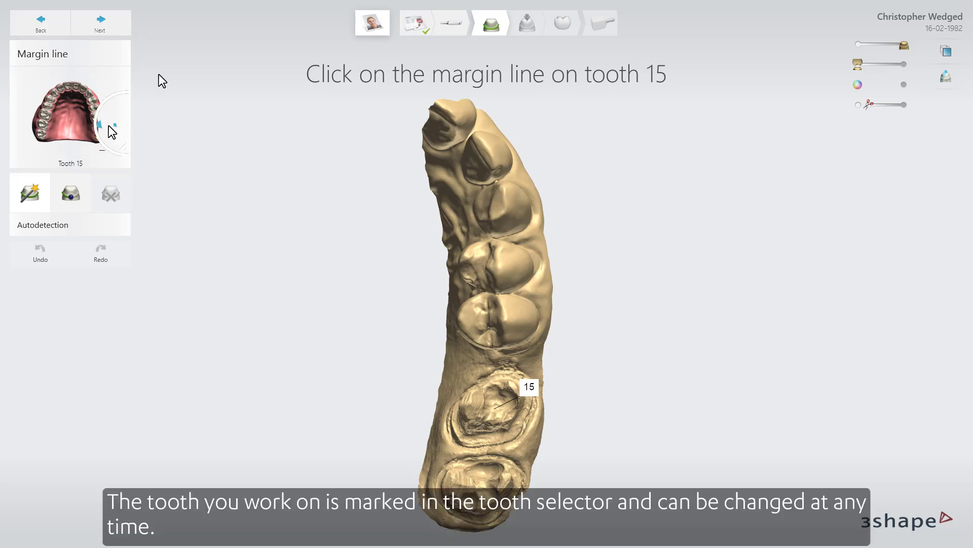
left_click(109, 129)
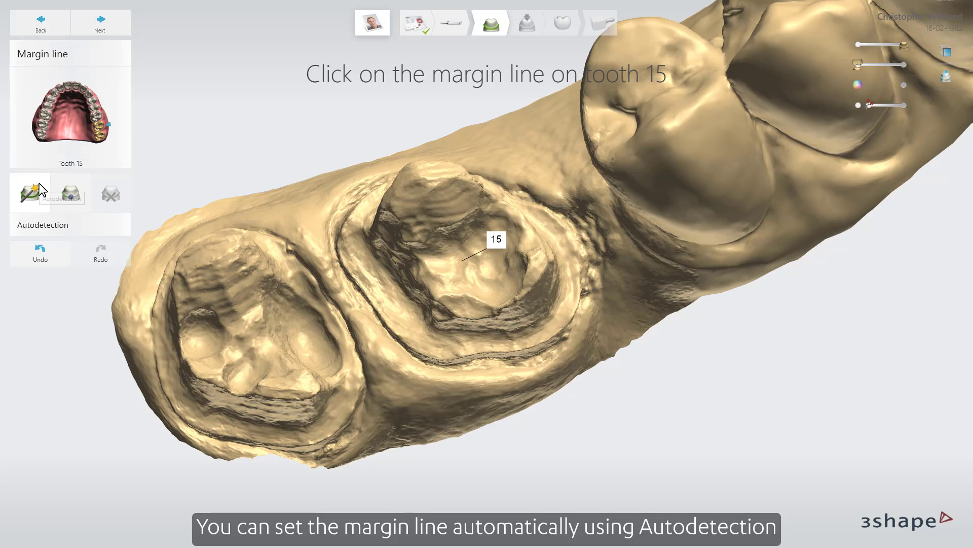
Step: Try autodetecting the margin line on tooth 15, and trace it manually as a closed loop with Click & go instead
left_click(536, 342)
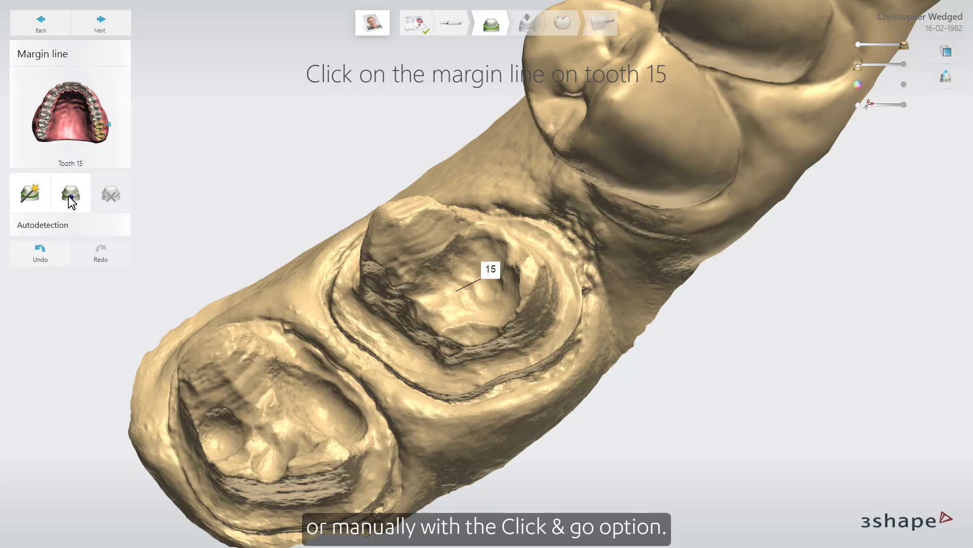
left_click(71, 195)
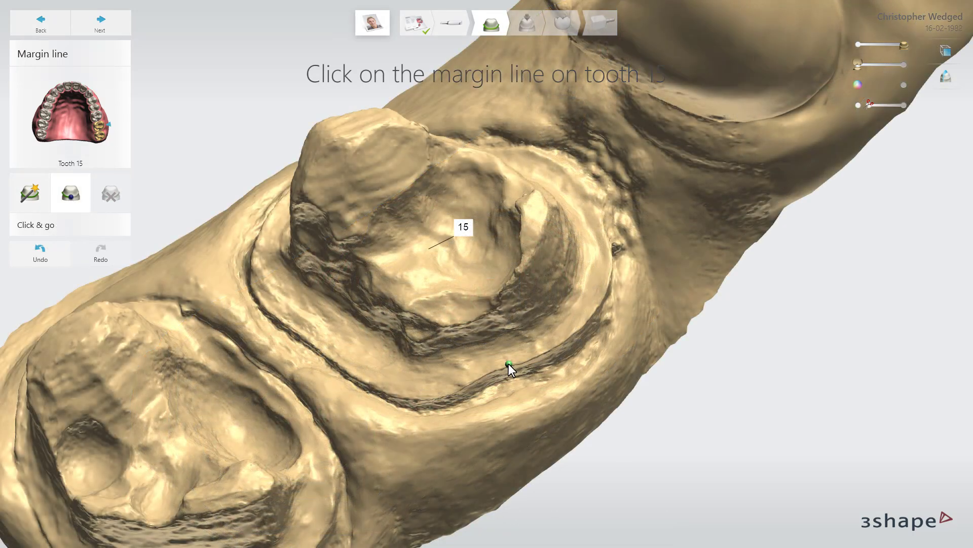
mouse_move(509, 363)
left_mouse_down()
mouse_move(561, 342)
mouse_move(604, 286)
mouse_move(609, 254)
left_mouse_up()
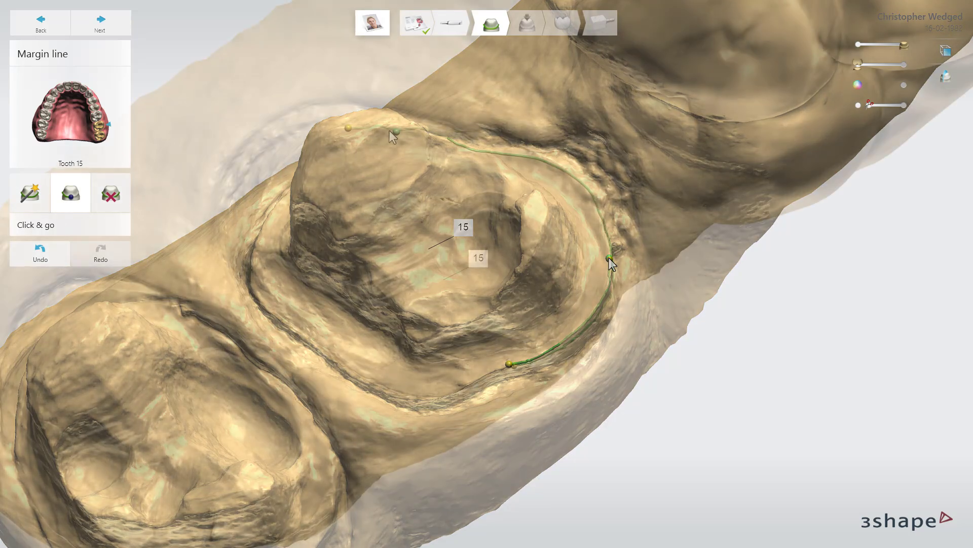
mouse_move(394, 136)
left_mouse_down()
mouse_move(336, 132)
mouse_move(265, 181)
left_mouse_up()
left_click_drag(265, 181, 258, 216)
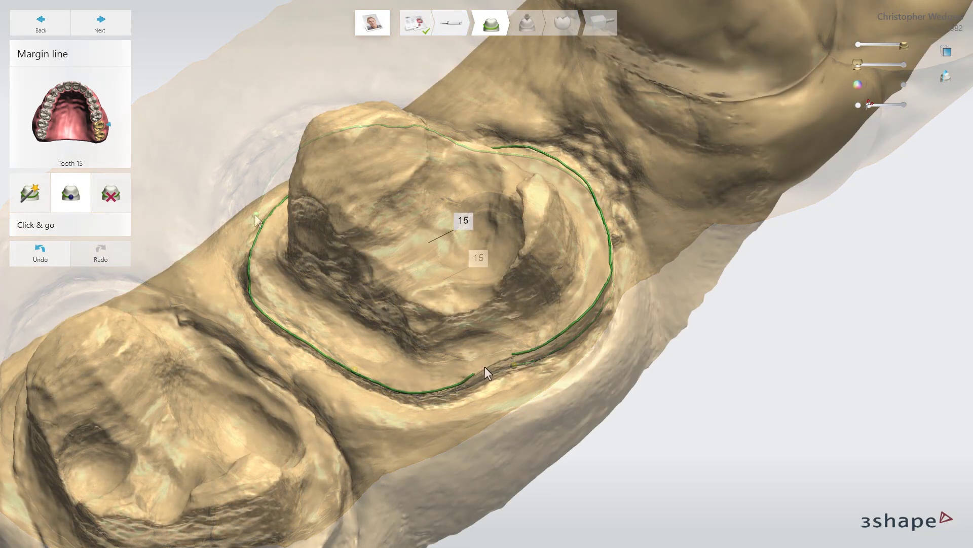
left_click(497, 359)
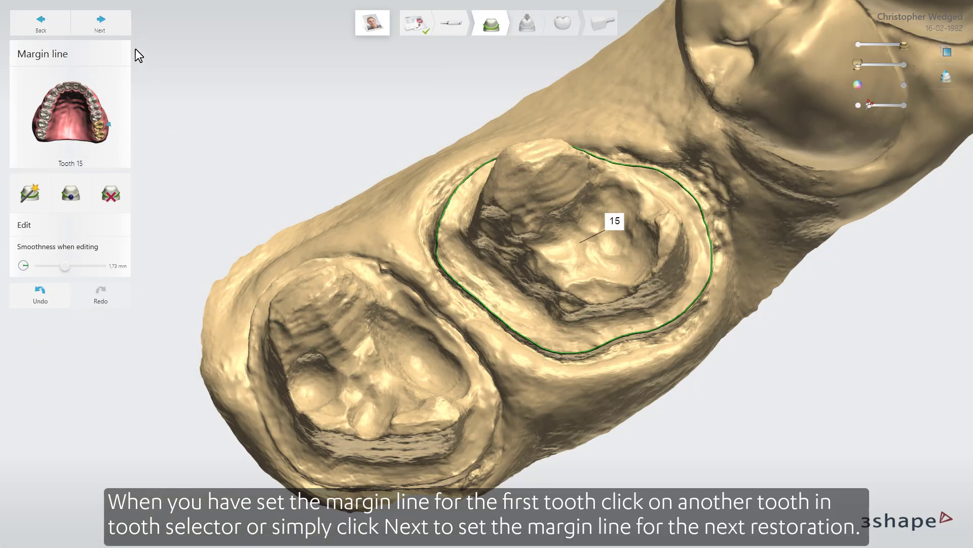
Step: Advance to tooth 16 and generate its margin line with Autodetection
left_click(123, 26)
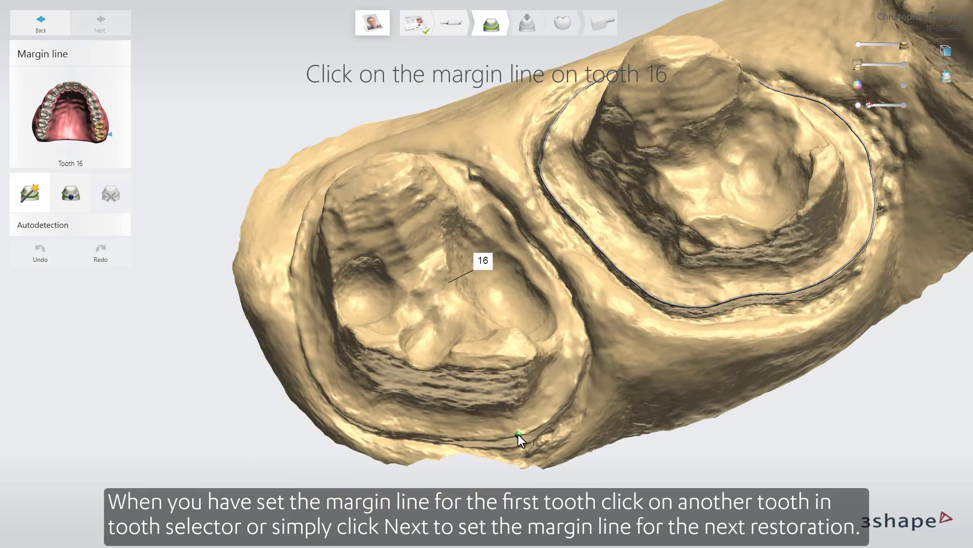
left_click(518, 434)
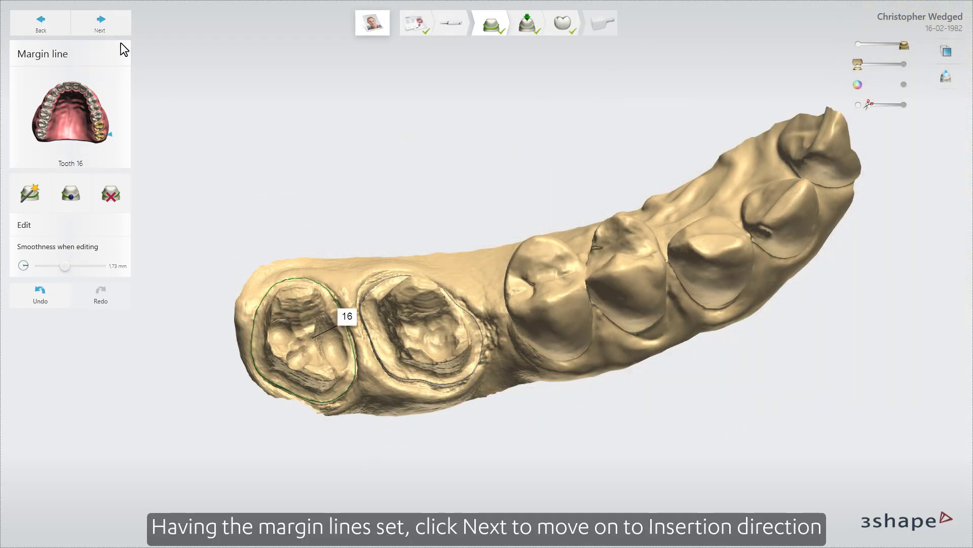
Step: Proceed to the insertion direction stage and set the insertion direction of tooth 16 automatically
left_click(108, 26)
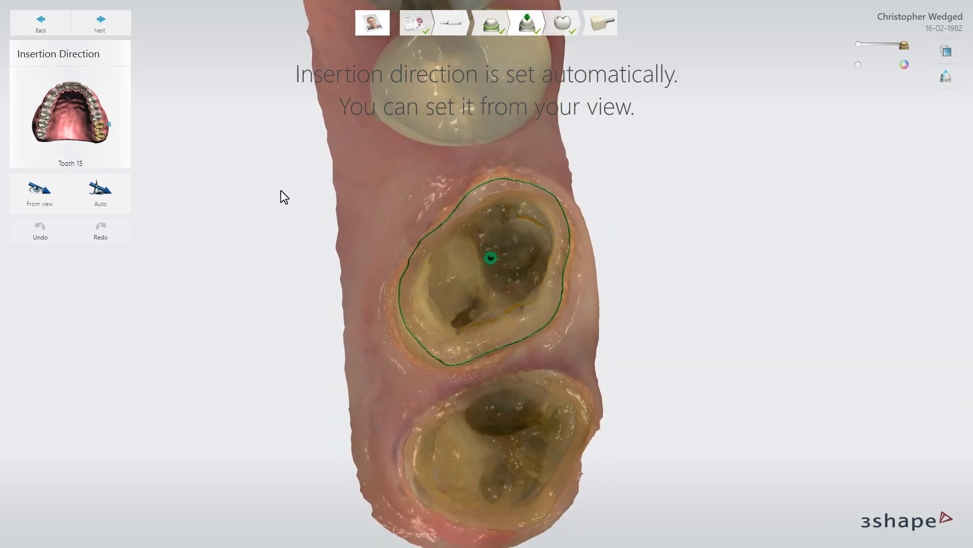
left_click(100, 138)
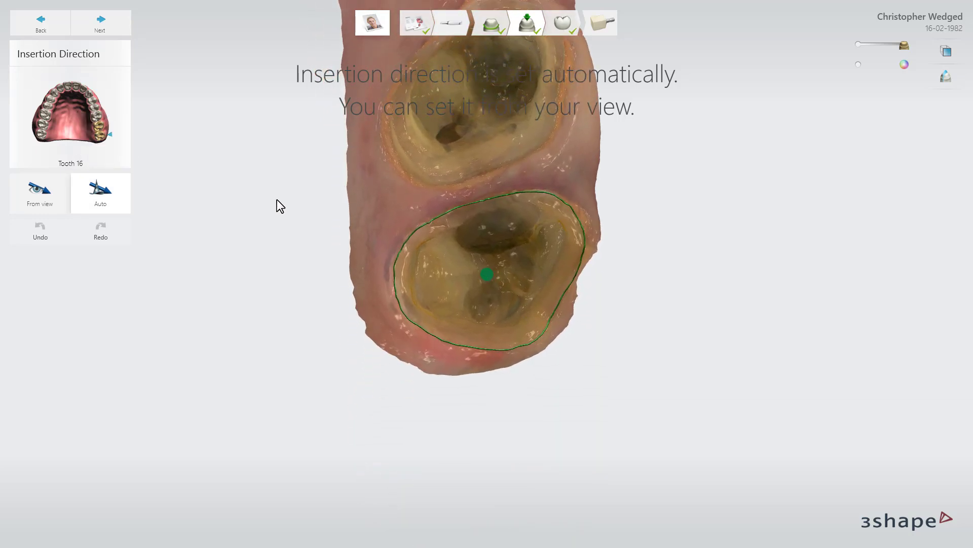
mouse_move(308, 212)
right_mouse_down()
mouse_move(355, 221)
mouse_move(291, 217)
mouse_move(314, 210)
right_mouse_up()
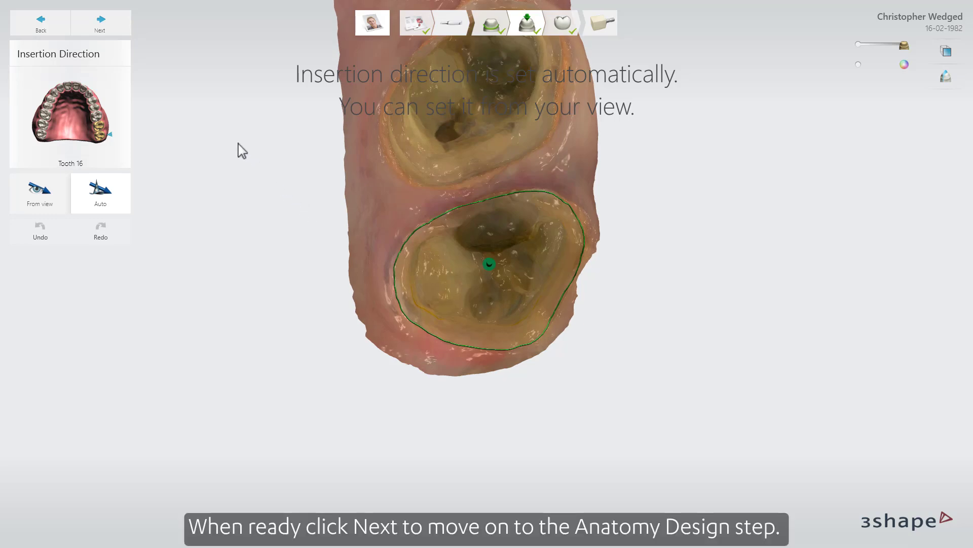
Step: Proceed to anatomy design and apply the Allure DS2 RealView smile library to the crowns
left_click(105, 27)
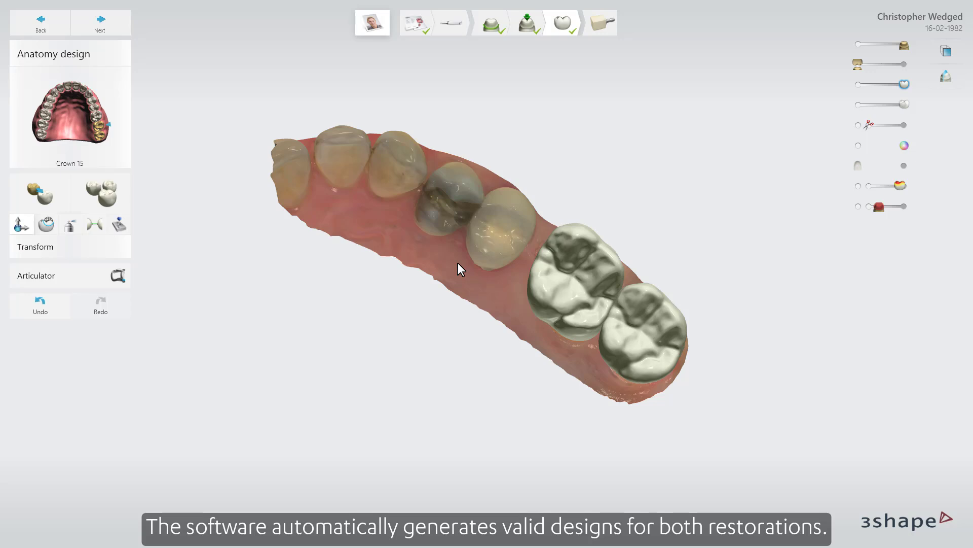
right_click_drag(458, 263, 443, 315)
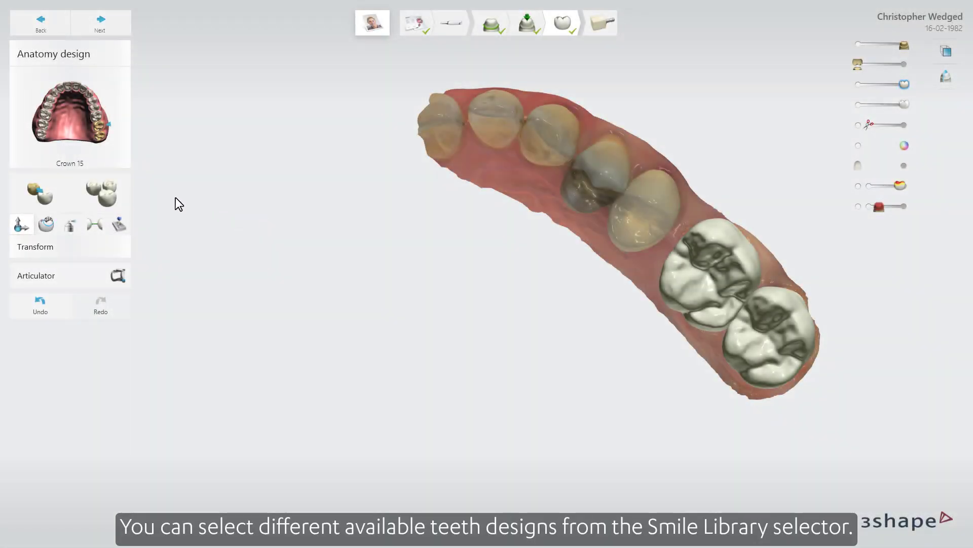
left_click(124, 188)
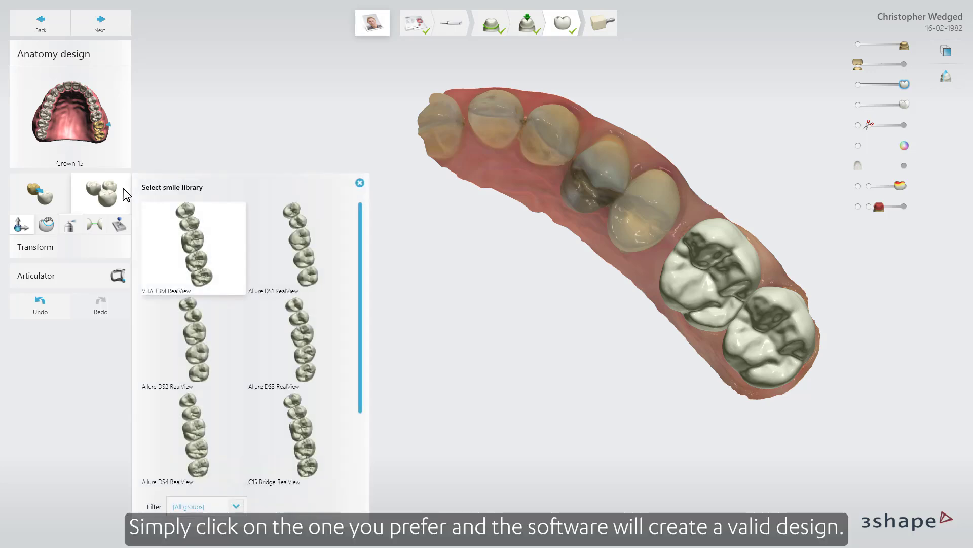
left_click(189, 321)
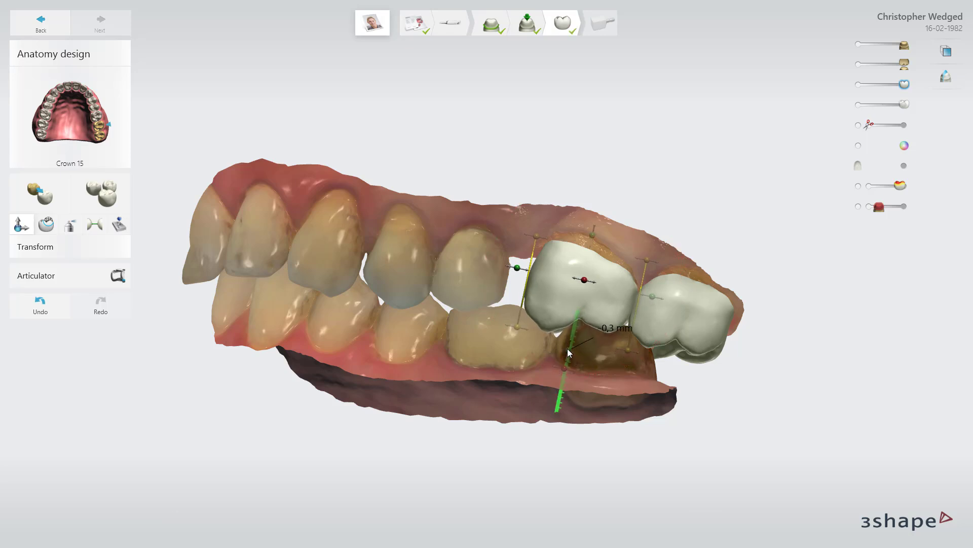
Step: Reshape the occlusal surface of crown 15 with the Morph tool
left_click(674, 333)
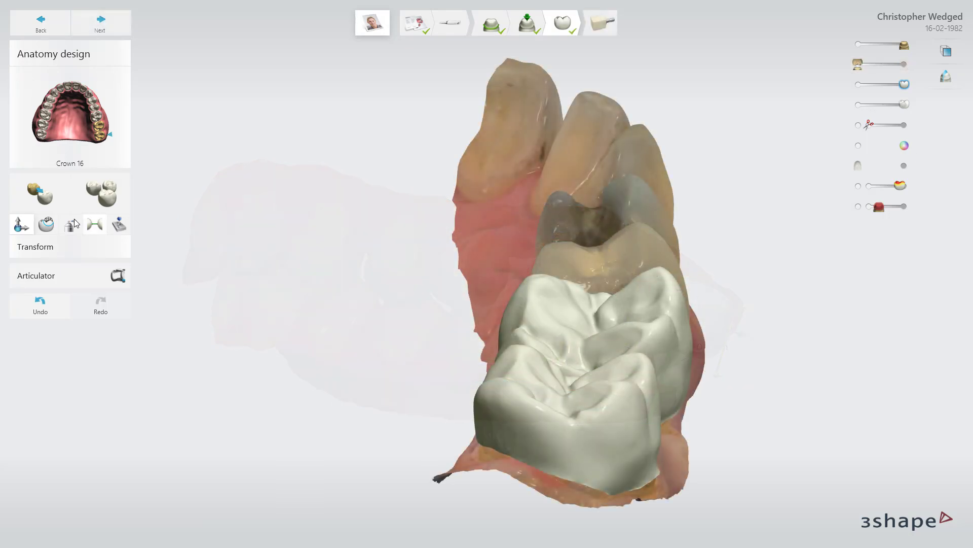
left_click(46, 224)
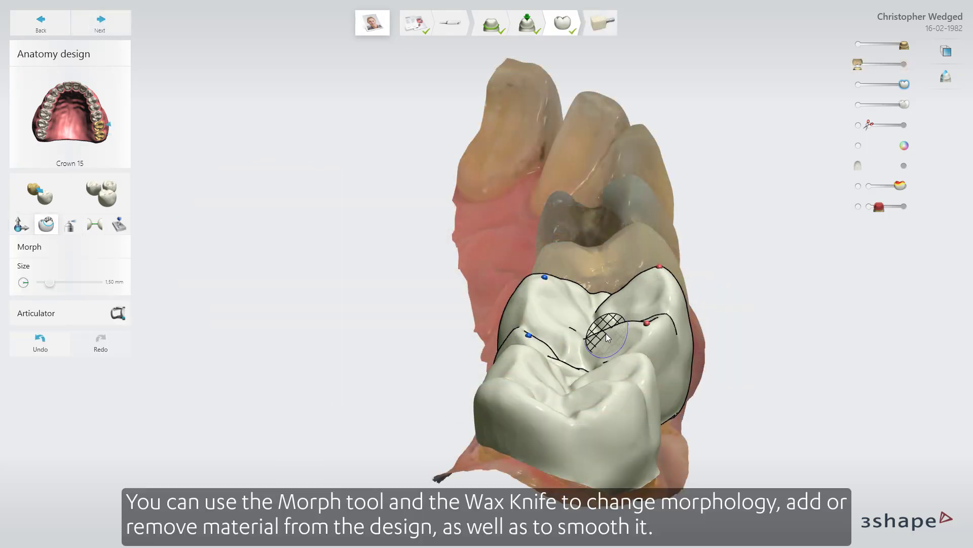
left_click_drag(607, 327, 617, 331)
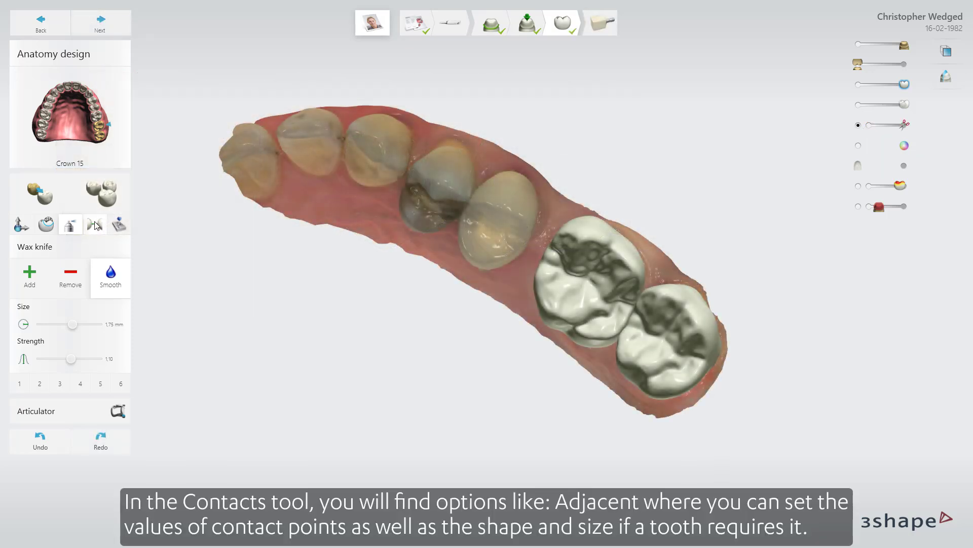
Step: Apply an occlusal contact distance of 0 mm to crown 15 with the Contacts tool
left_click(95, 225)
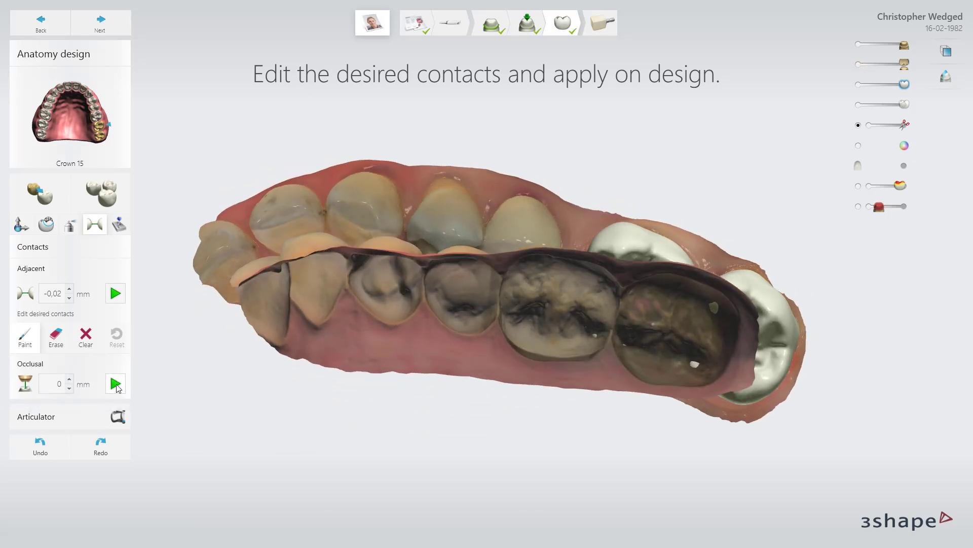
left_click(116, 385)
right_click_drag(522, 323, 560, 296)
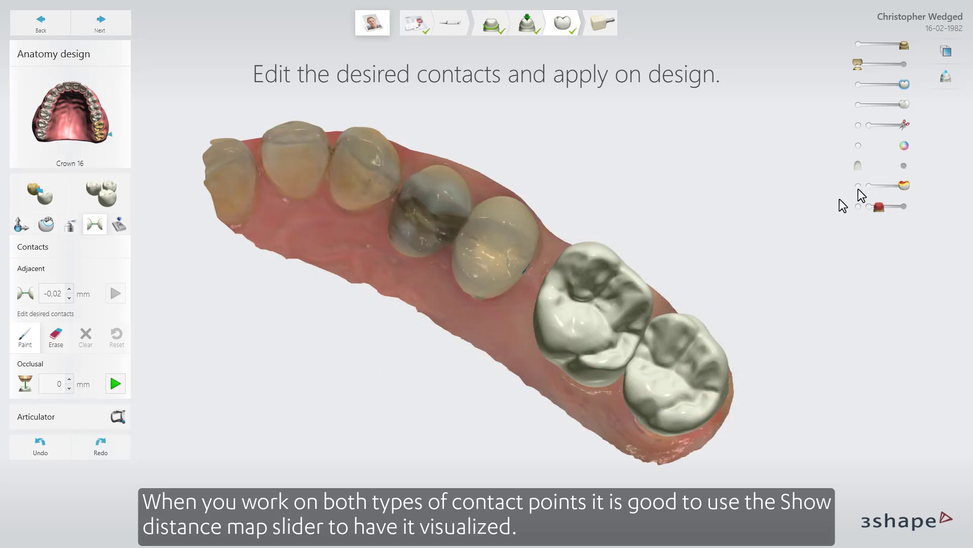
Step: Show the distance map on crown 16 and hide the neighbouring crown to examine the contact points
left_click(858, 186)
right_click_drag(799, 224, 812, 241)
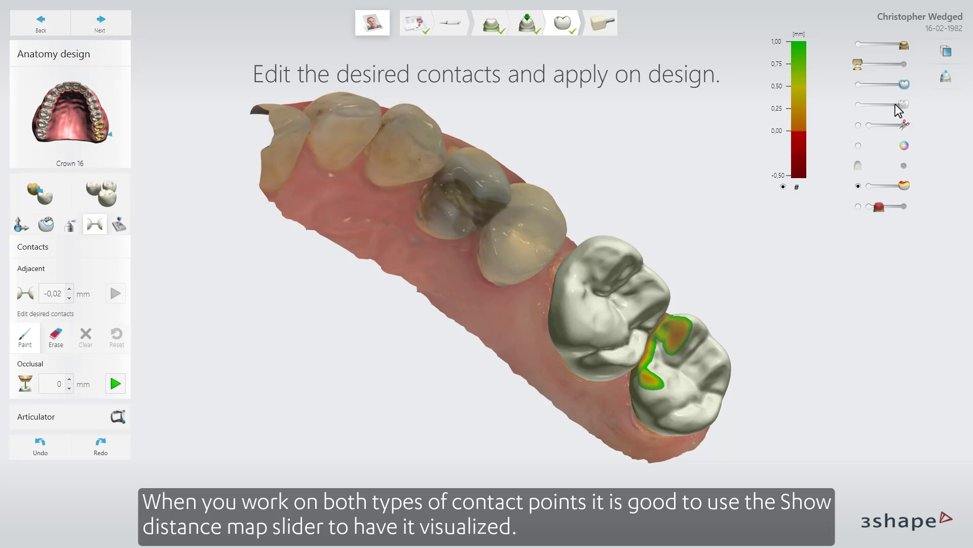
left_click_drag(899, 105, 857, 101)
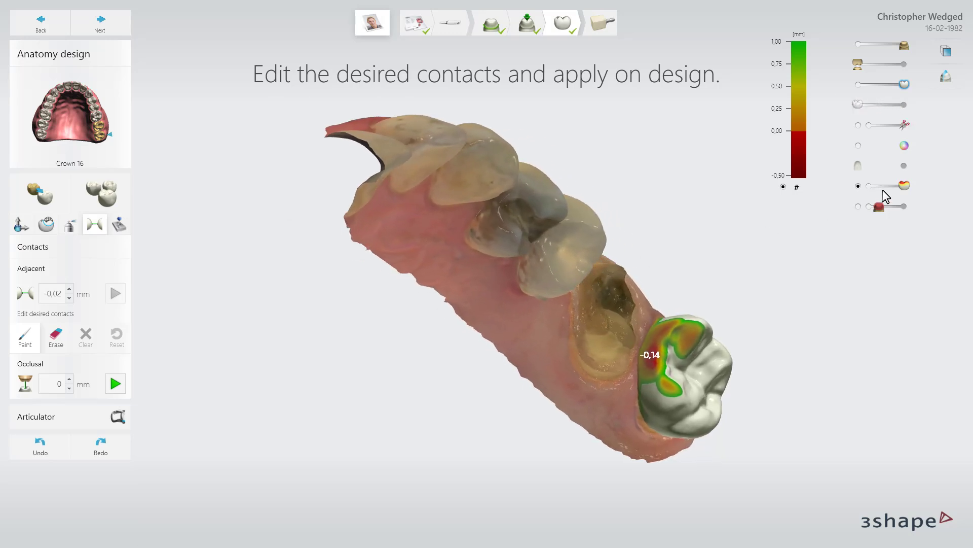
mouse_move(905, 185)
left_mouse_down()
mouse_move(856, 178)
mouse_move(907, 187)
left_mouse_up()
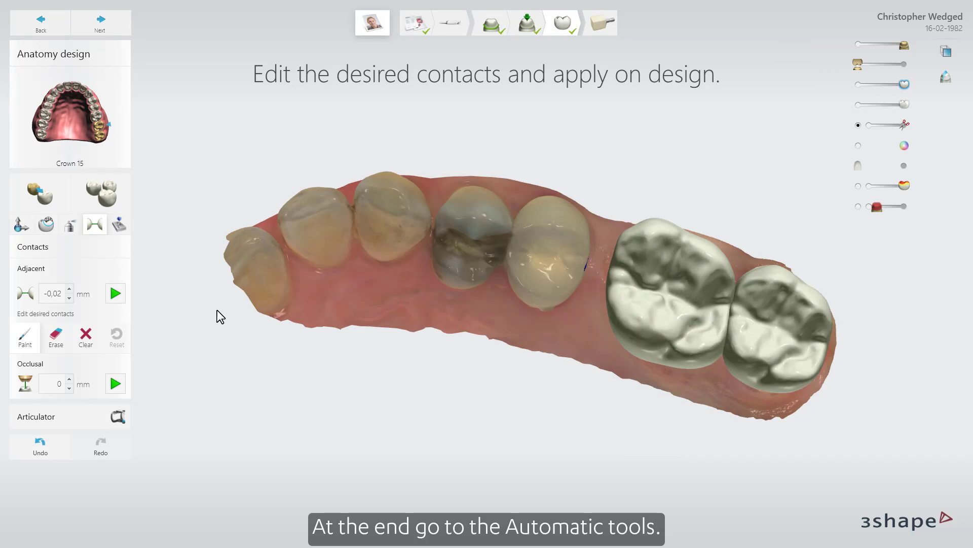
Step: Display the minimum thickness check on crown 15 and enforce a minimum thickness of 1 mm
left_click(120, 224)
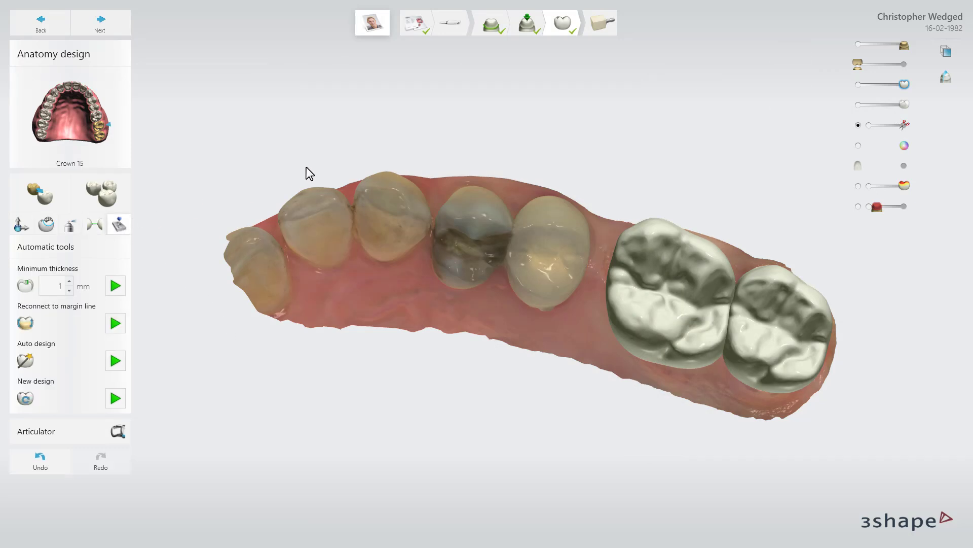
left_click(858, 206)
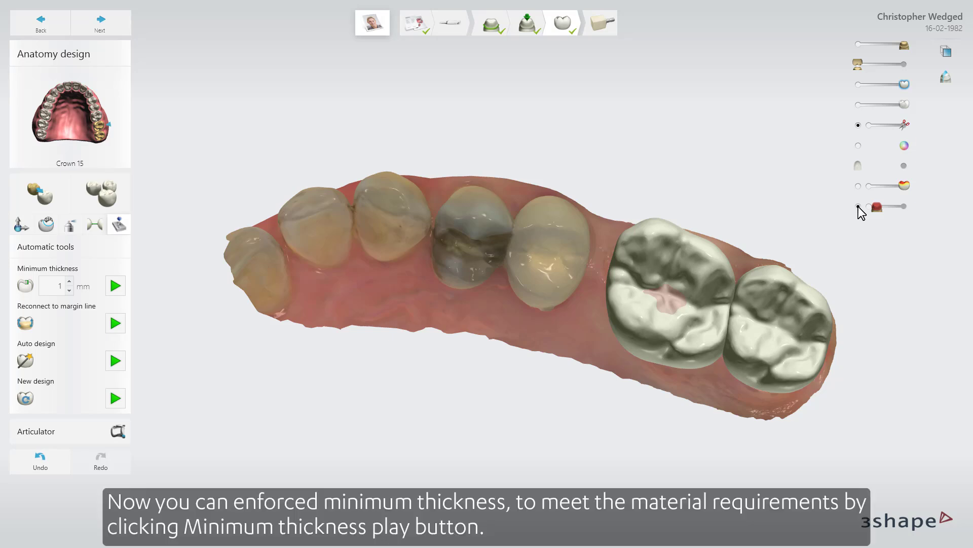
left_click(858, 206)
left_click(117, 282)
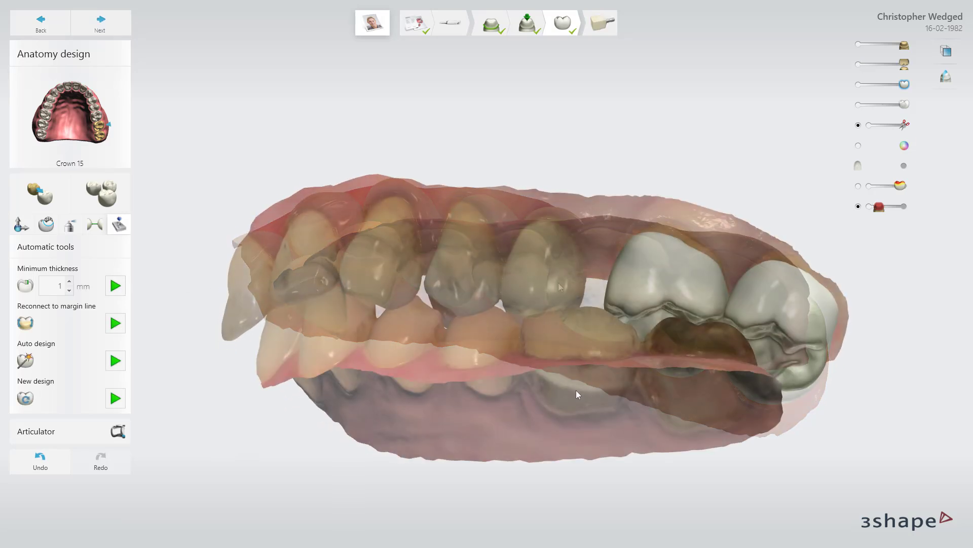
Step: Open the virtual articulator and enable Guide by design for its movements
right_click_drag(580, 416, 586, 438)
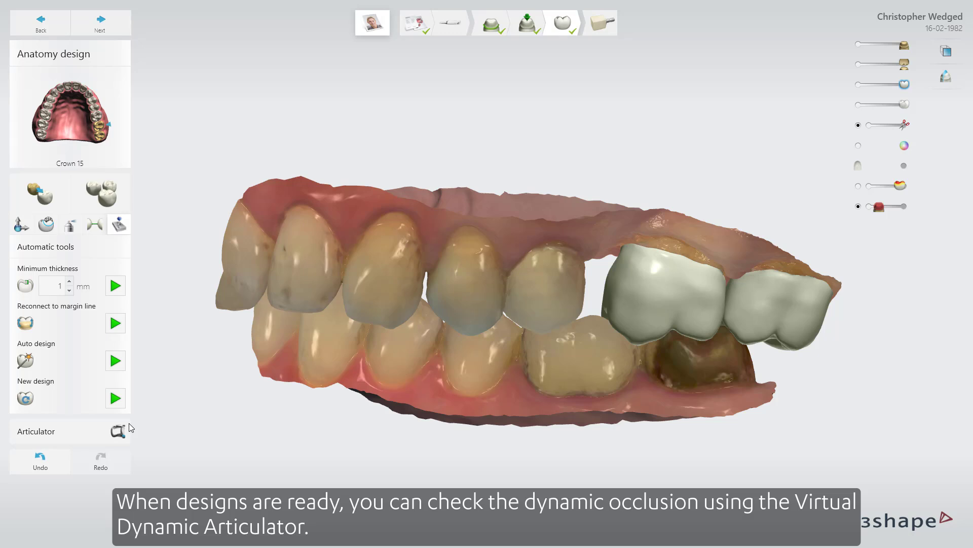
left_click(129, 426)
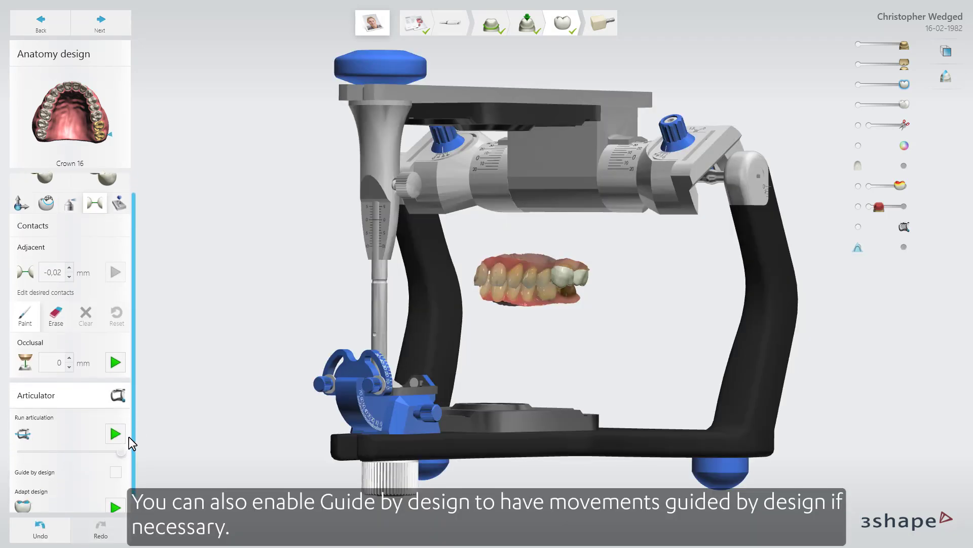
left_click(116, 457)
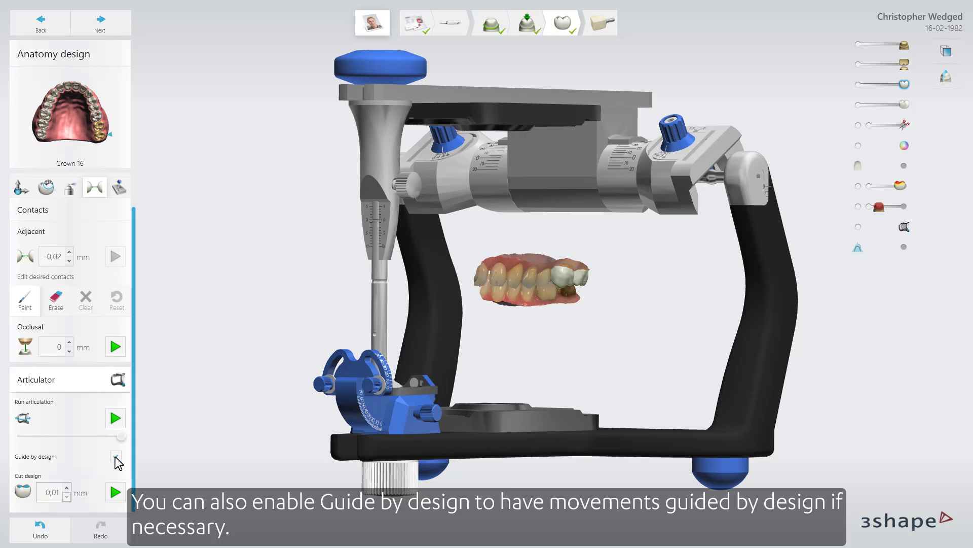